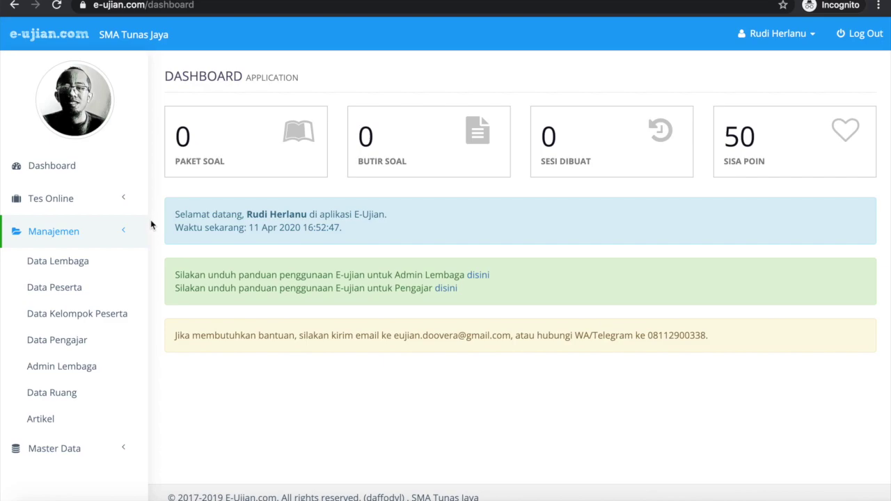
Go to Data Peserta and open the Tambah Baru upload form, scrolling to its template link
left_click(98, 287)
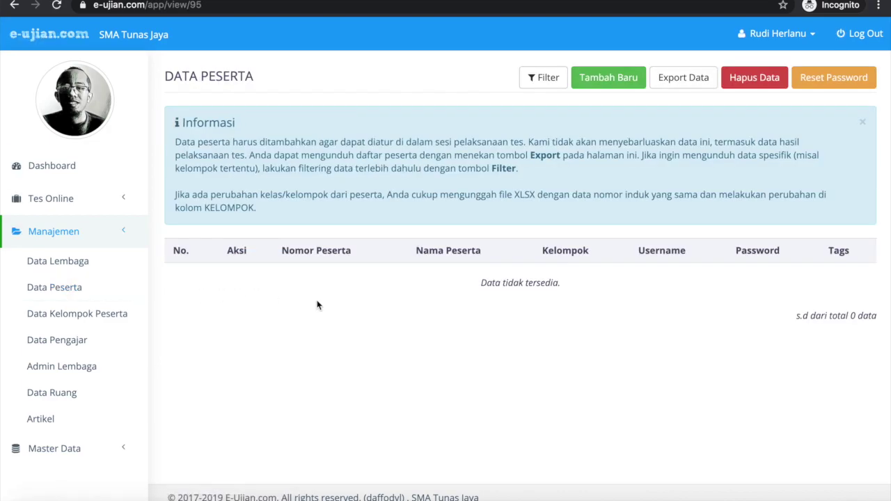
left_click(613, 74)
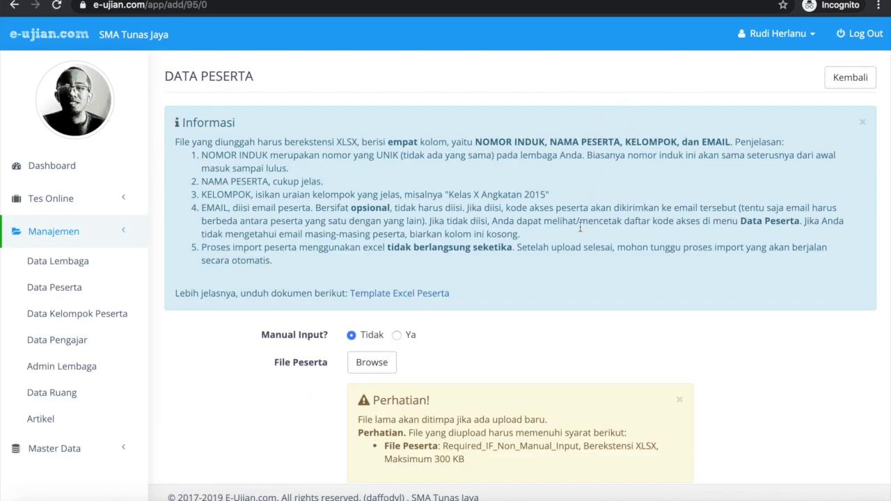
scroll(580, 227, "down", 2)
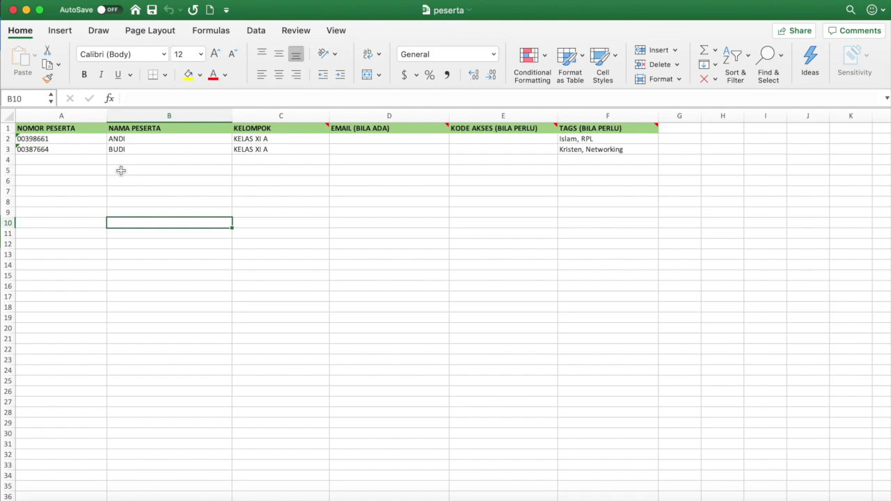
left_click(79, 139)
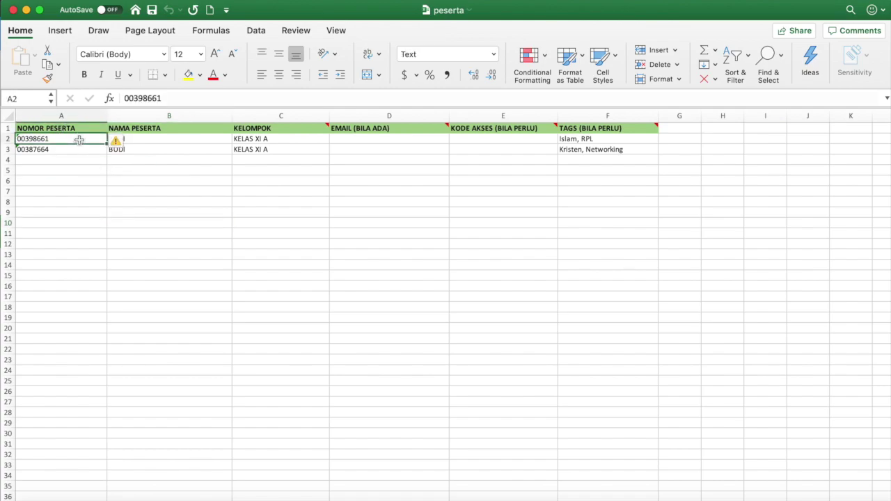
left_click(75, 129)
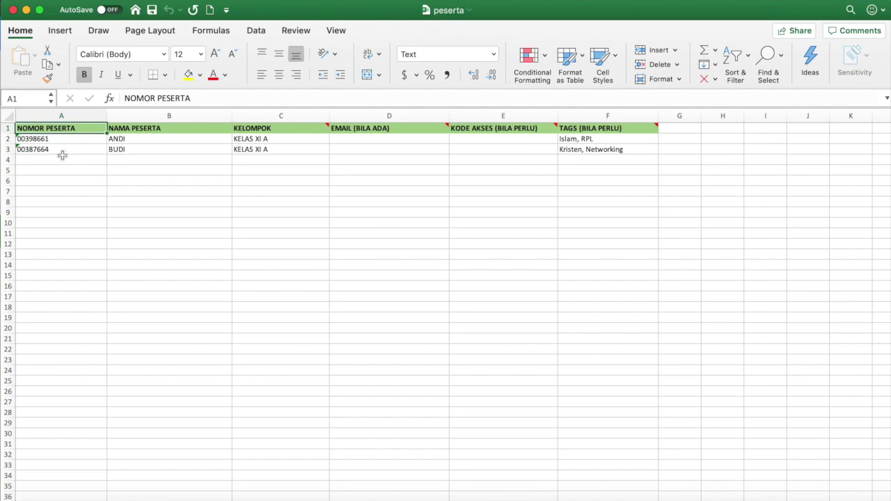
Fill row 4 with the participant number, student name, group KELAS XI B and tags Islam, RPL
left_click(59, 158)
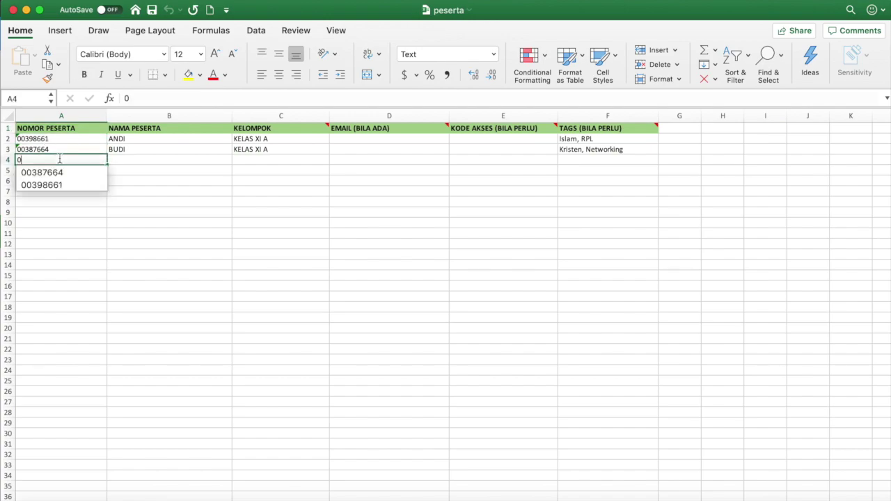
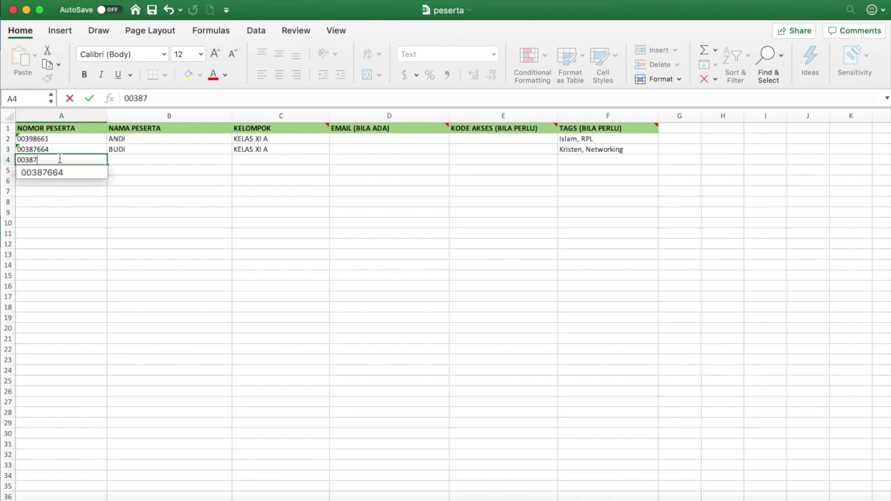
key("Tab")
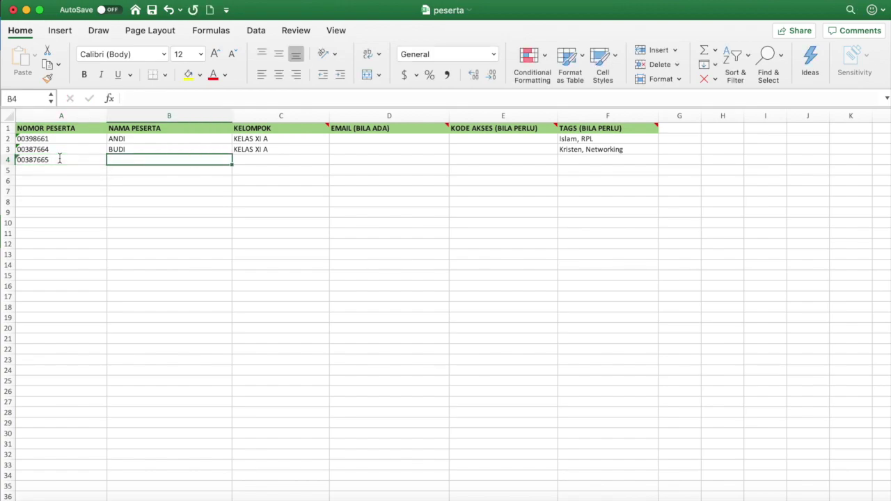
type("CATUR")
key("Tab")
type("KELAS")
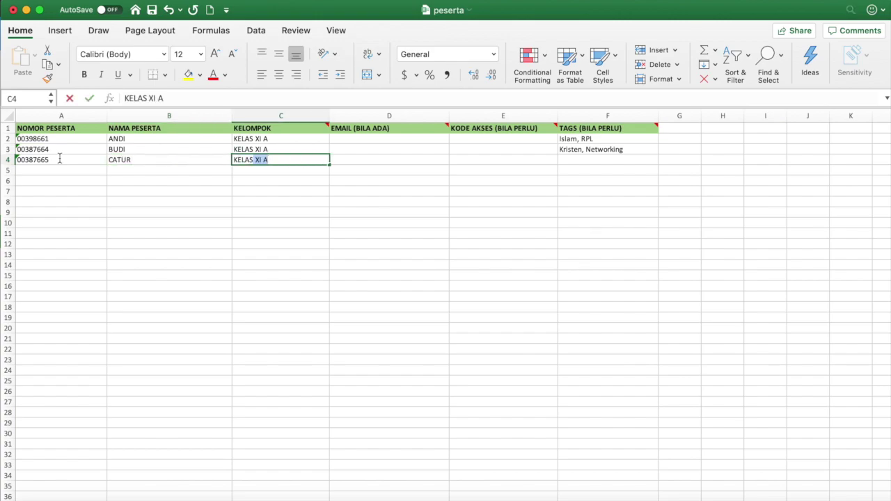
type(" XI ")
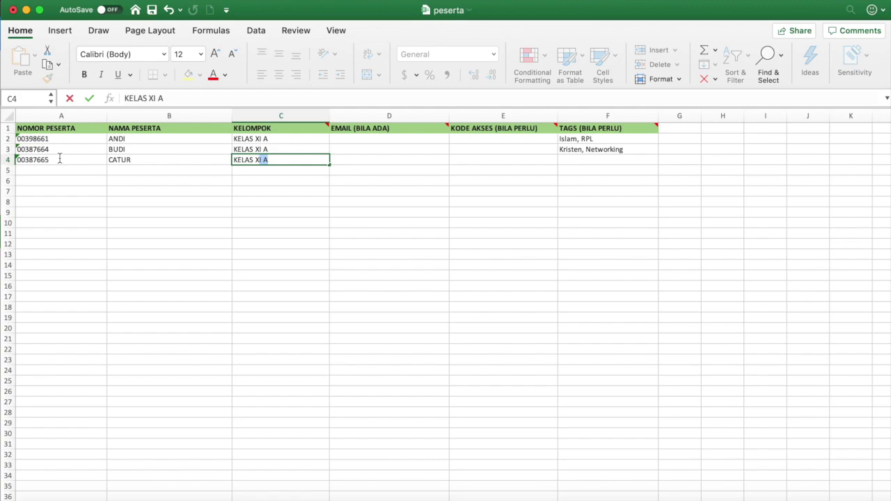
type("B")
key("Tab")
key("Tab")
key("Tab")
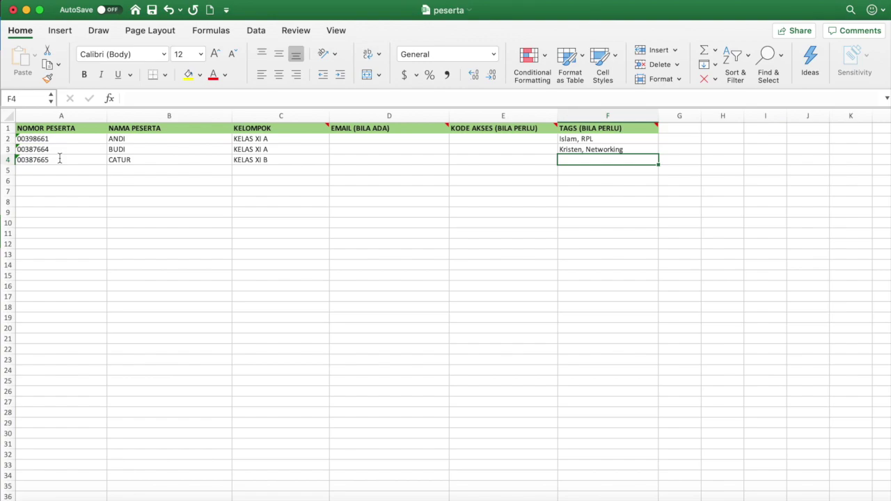
type("Islam,")
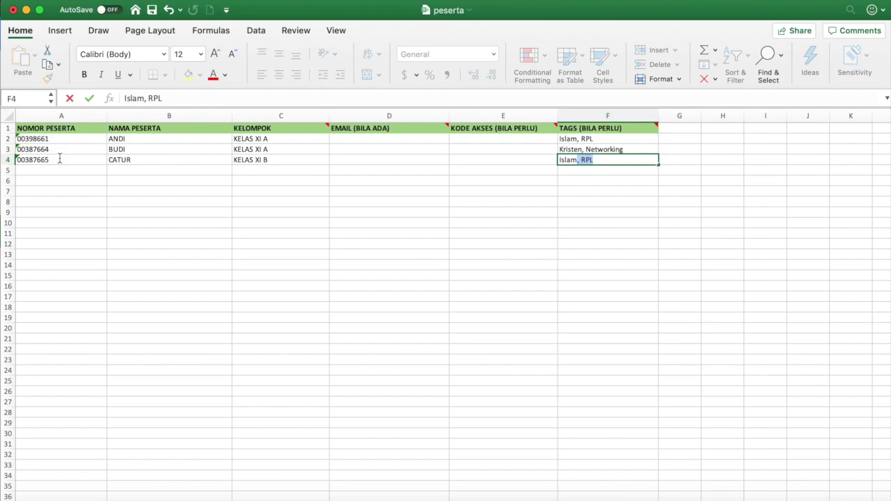
key("Return")
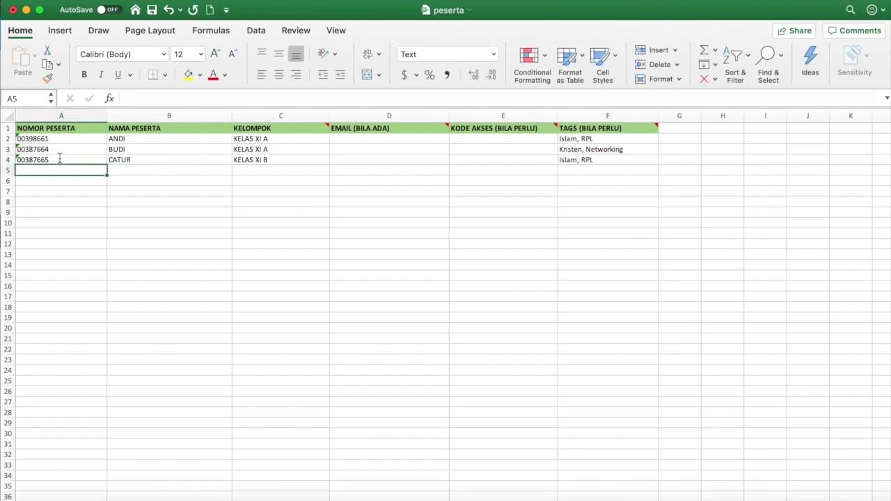
left_click(279, 157)
left_click(286, 141)
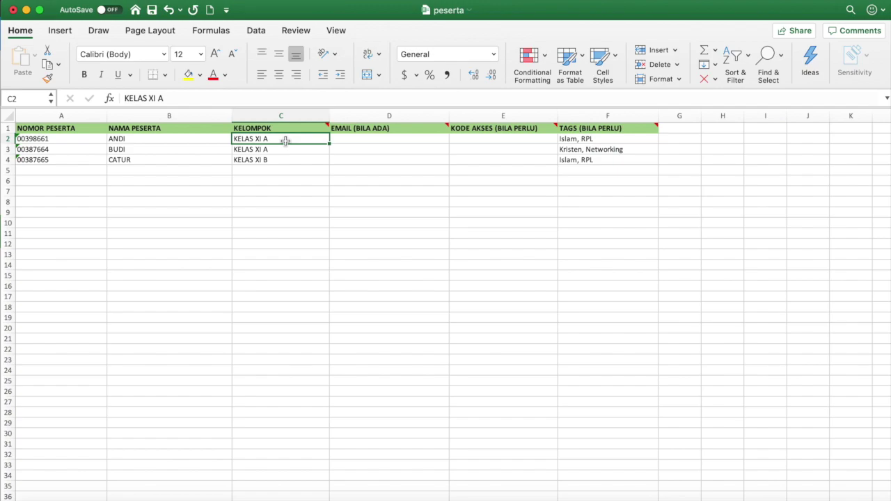
left_click(360, 140)
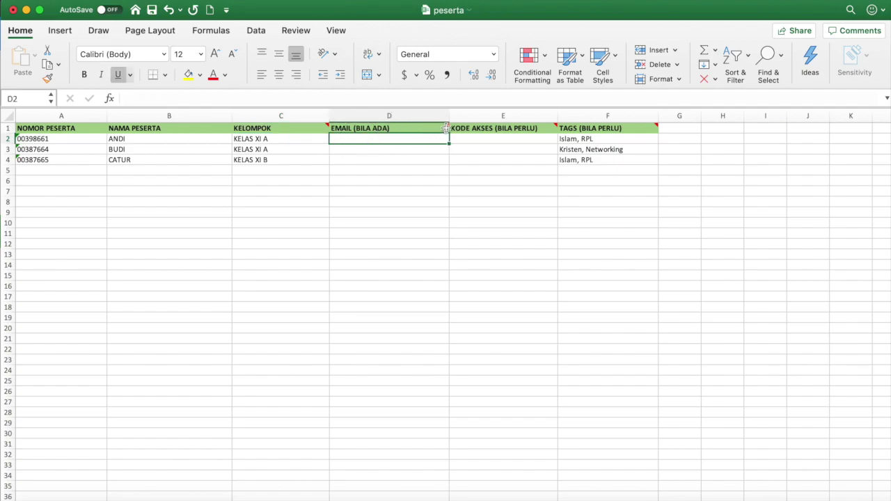
mouse_move(448, 127)
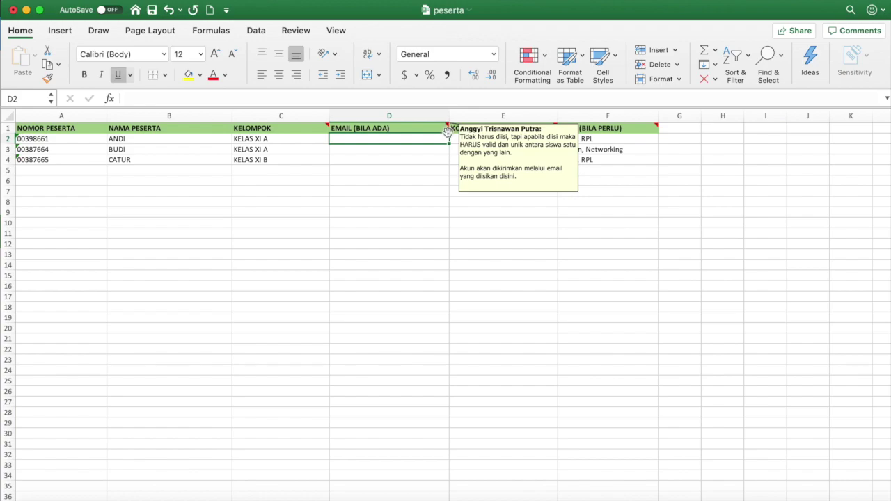
left_click(441, 162)
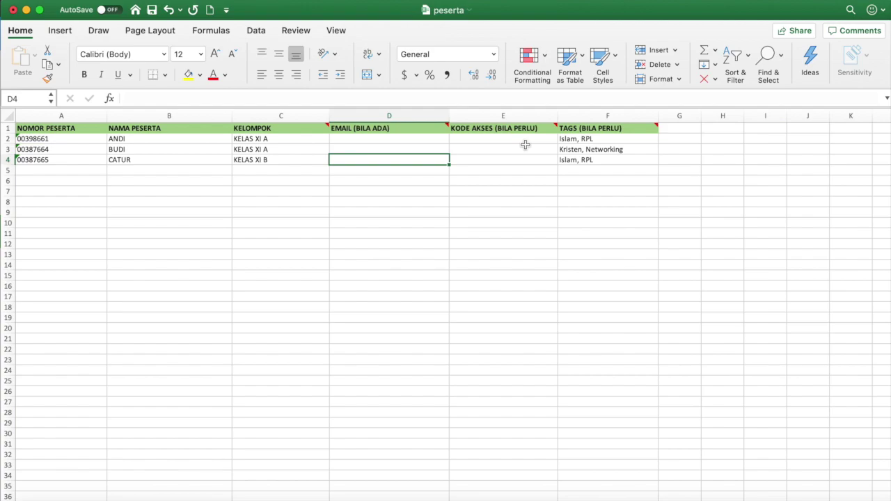
Review the TAGS entries in F2–F4 for all three students, then save peserta.xlsx
left_click(525, 145)
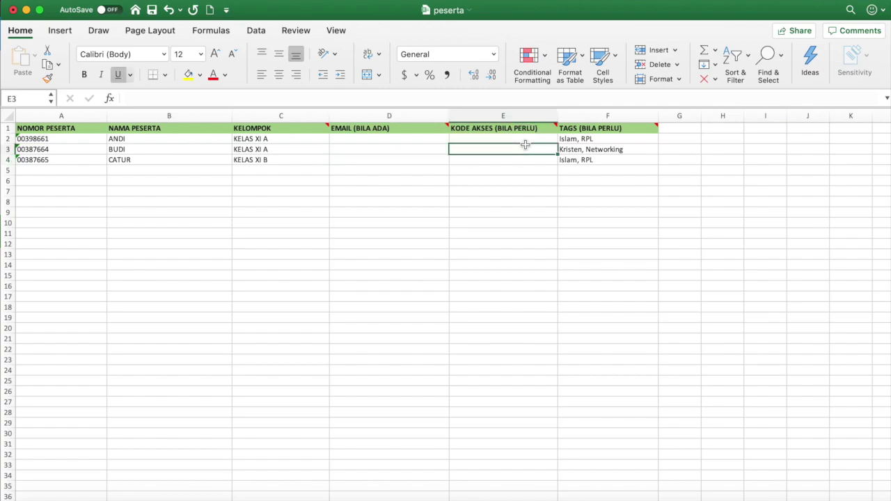
scroll(526, 145, "right", 2)
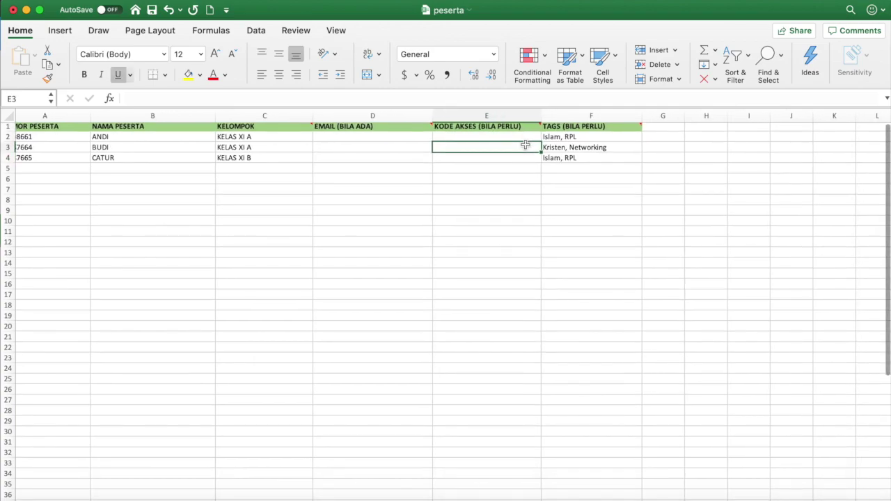
scroll(525, 145, "right", 2)
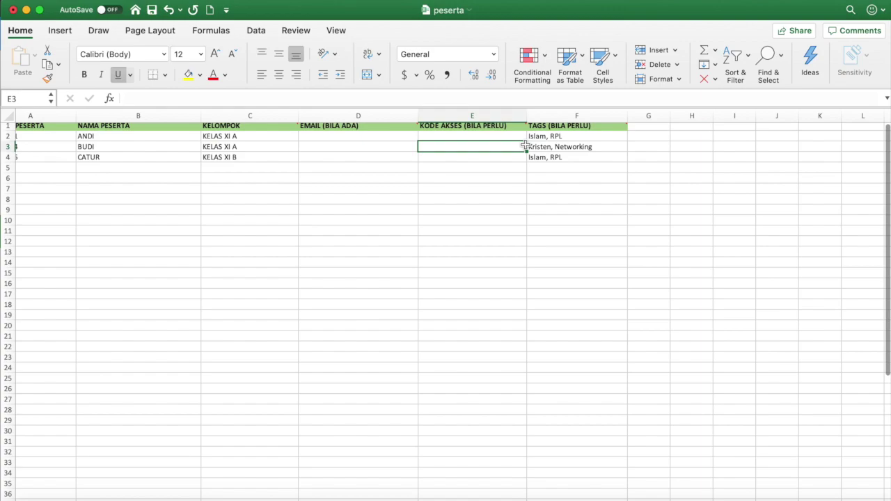
left_click(543, 145)
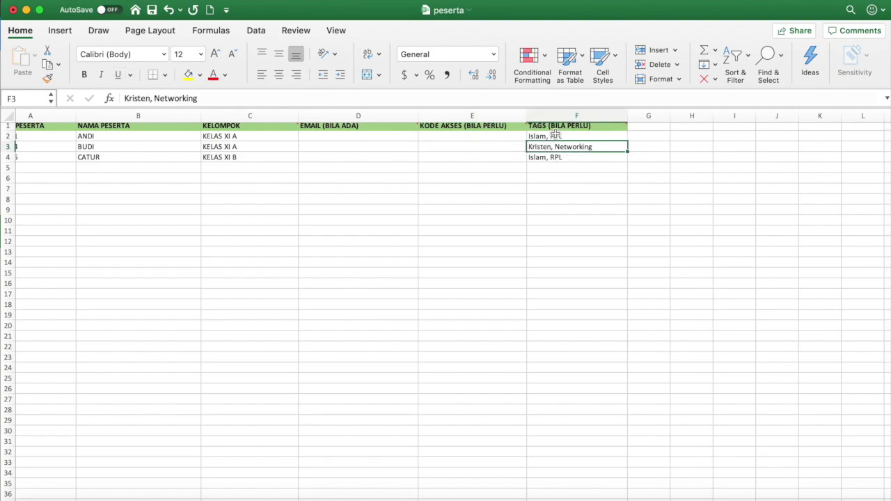
left_click(580, 136)
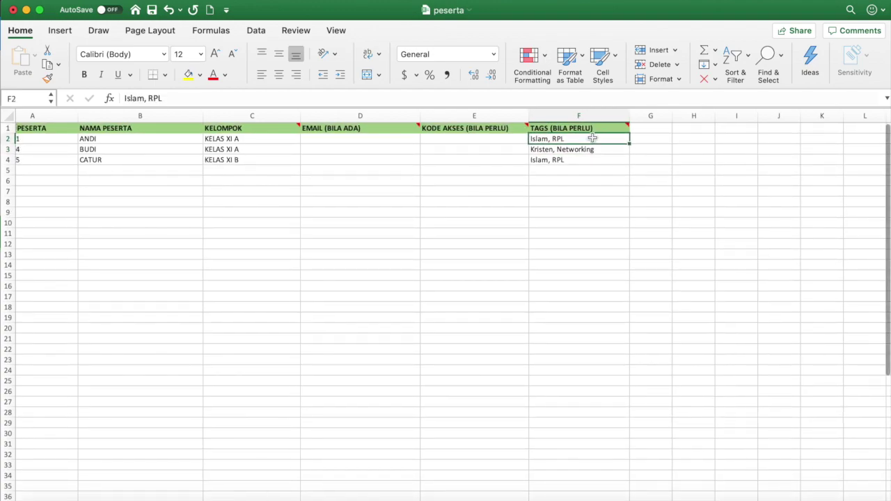
mouse_move(629, 127)
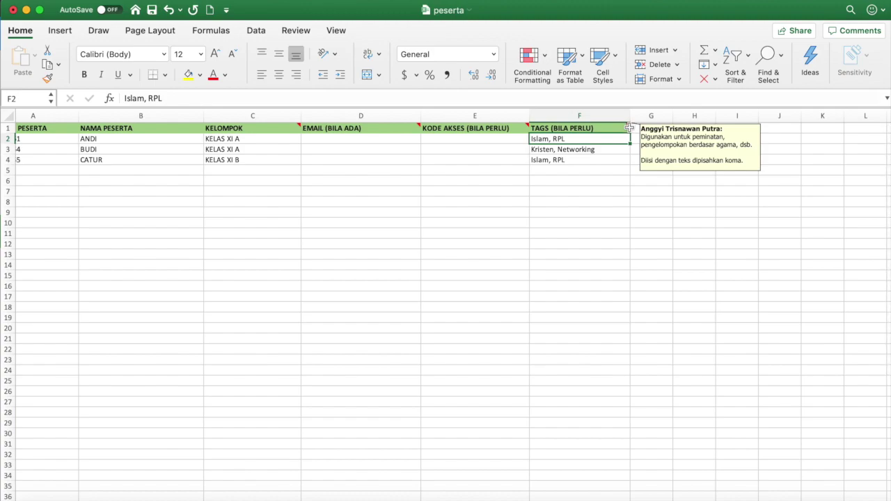
left_click(613, 150)
left_click(613, 159)
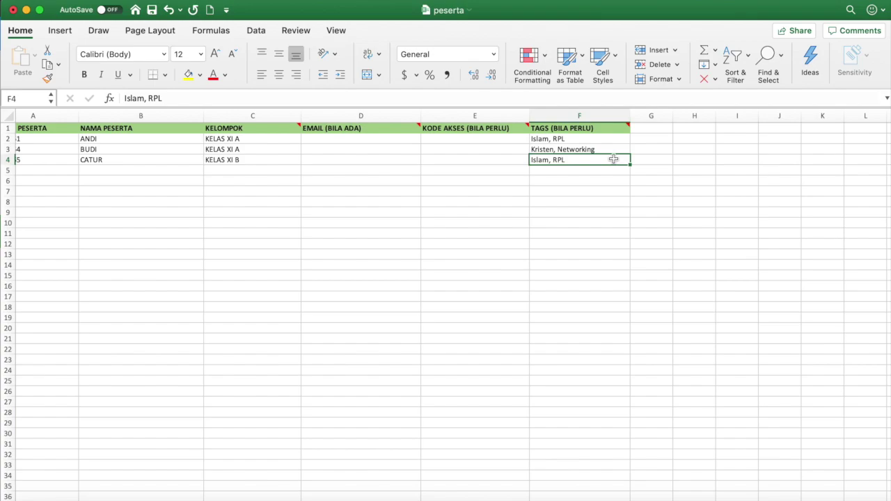
key("super+s")
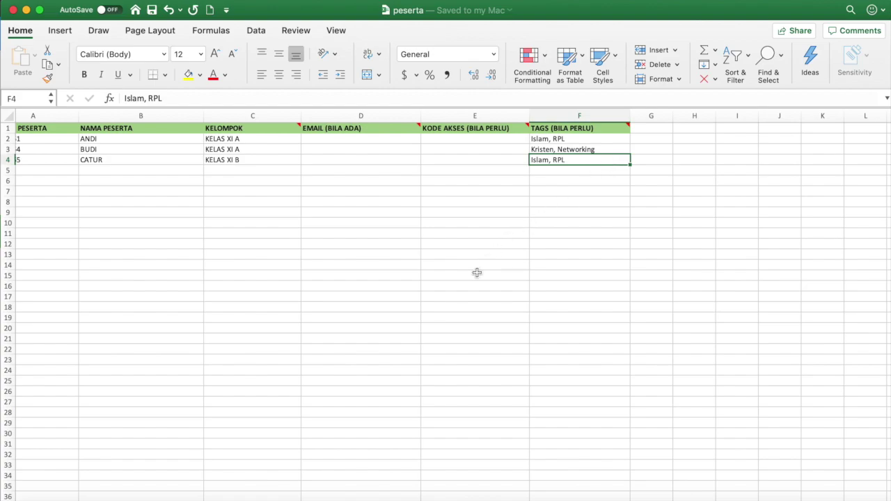
Attach peserta.xlsx from the Desktop as the participant file and submit it with Simpan
left_click(328, 499)
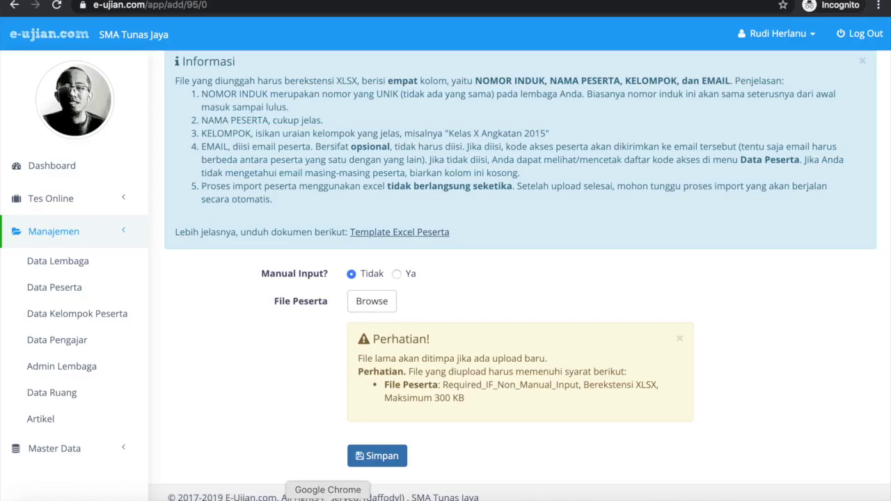
left_click(373, 306)
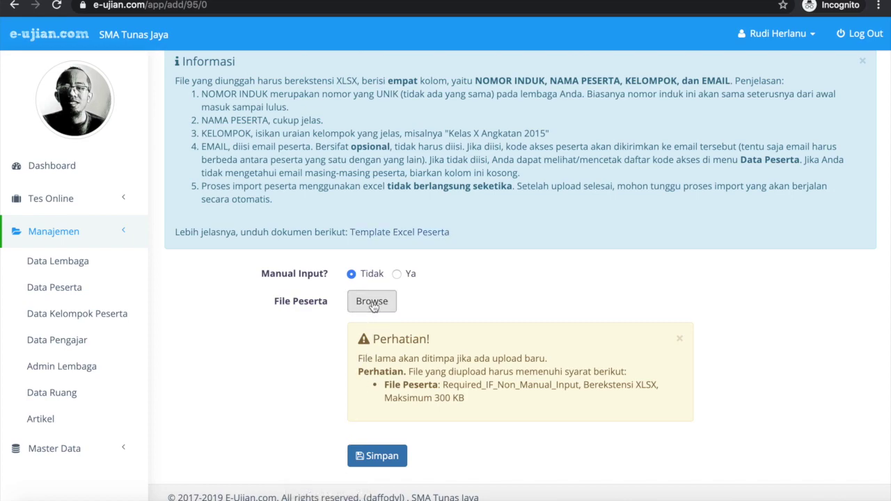
left_click(293, 67)
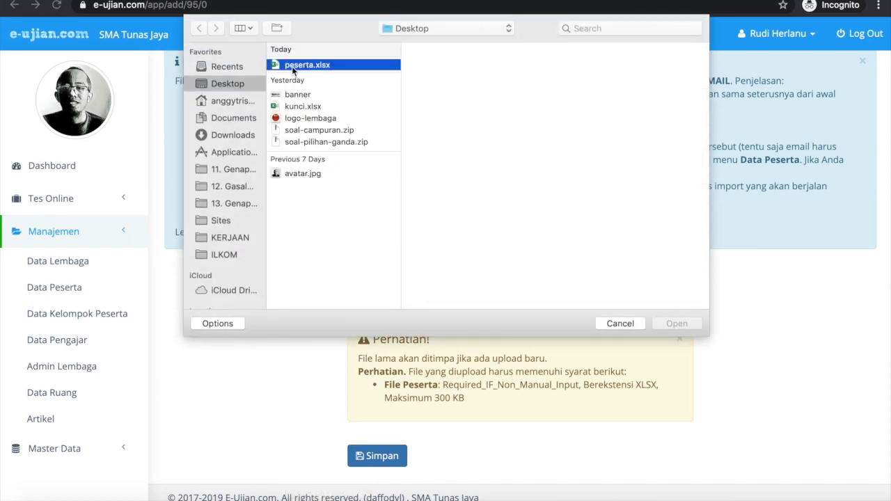
left_click(665, 322)
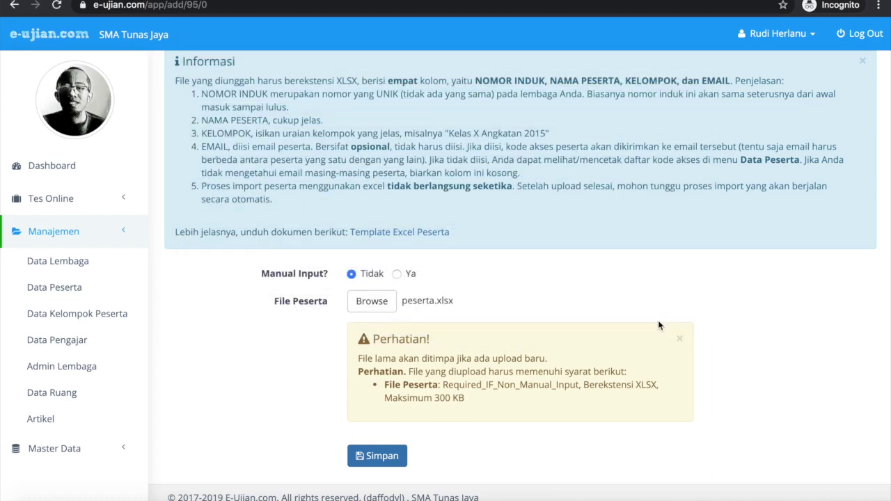
left_click(381, 457)
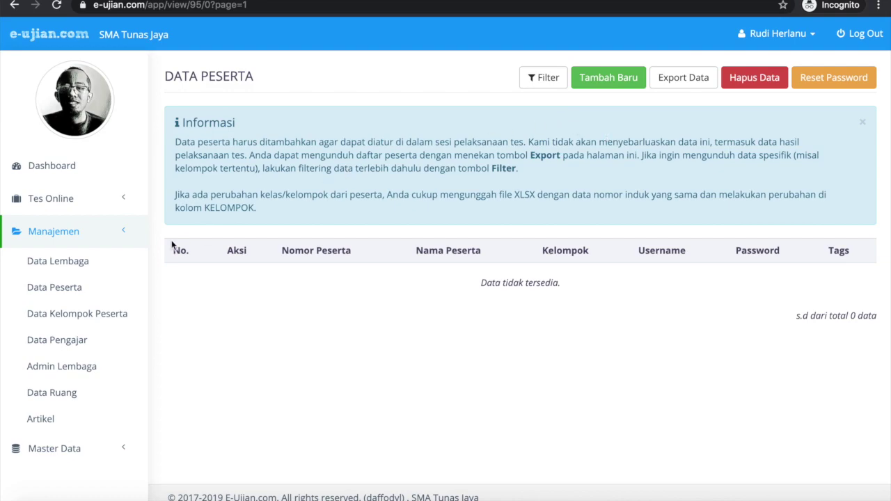
Reload Data Peserta and highlight the Username and Password column headings
left_click(126, 286)
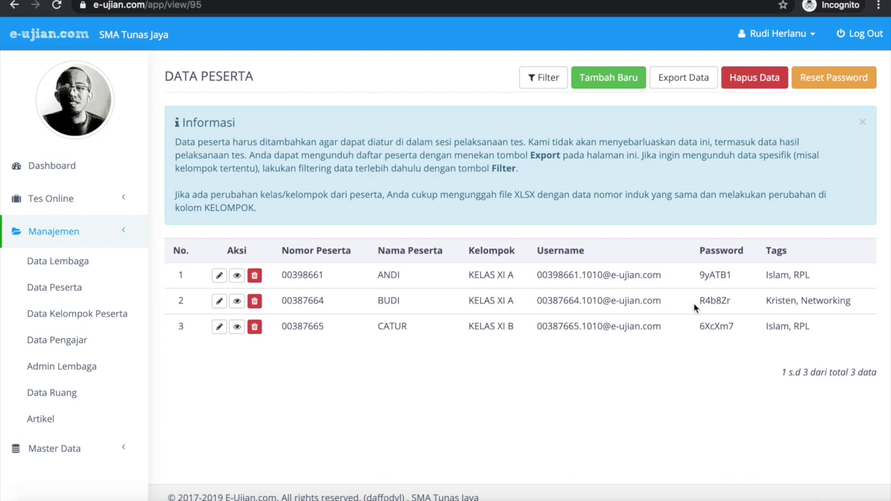
left_click_drag(539, 250, 586, 255)
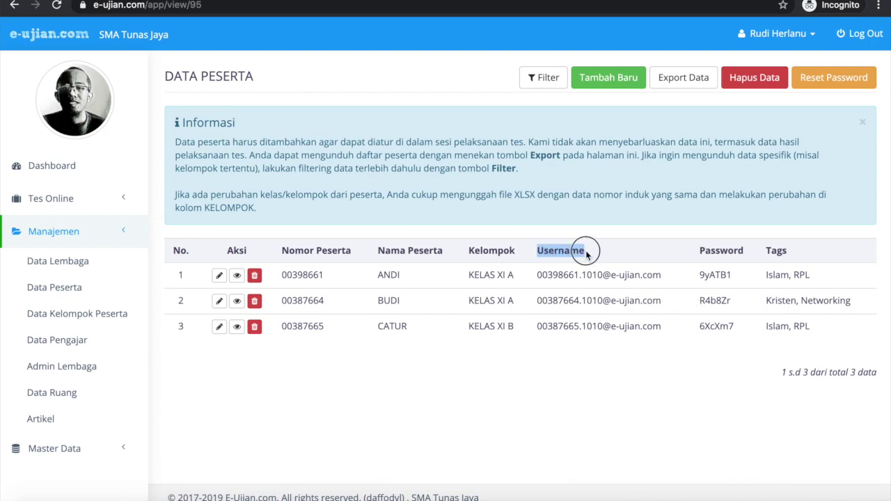
left_click(700, 252)
left_click_drag(700, 252, 744, 255)
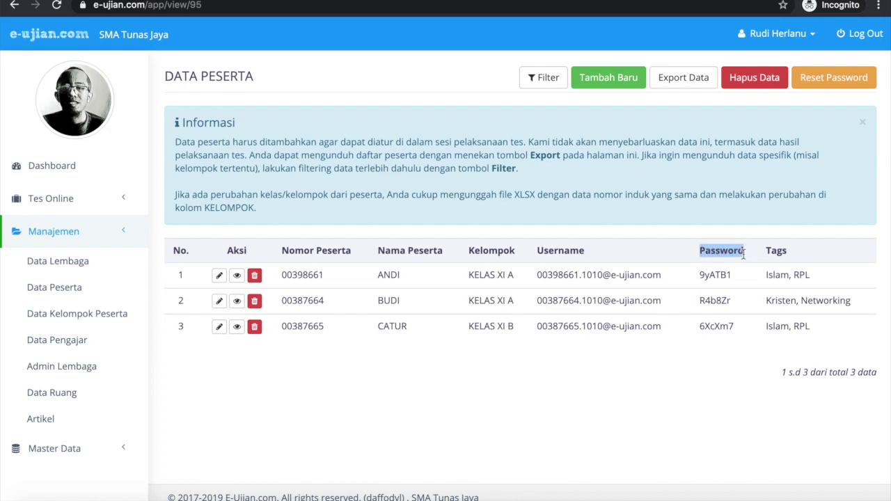